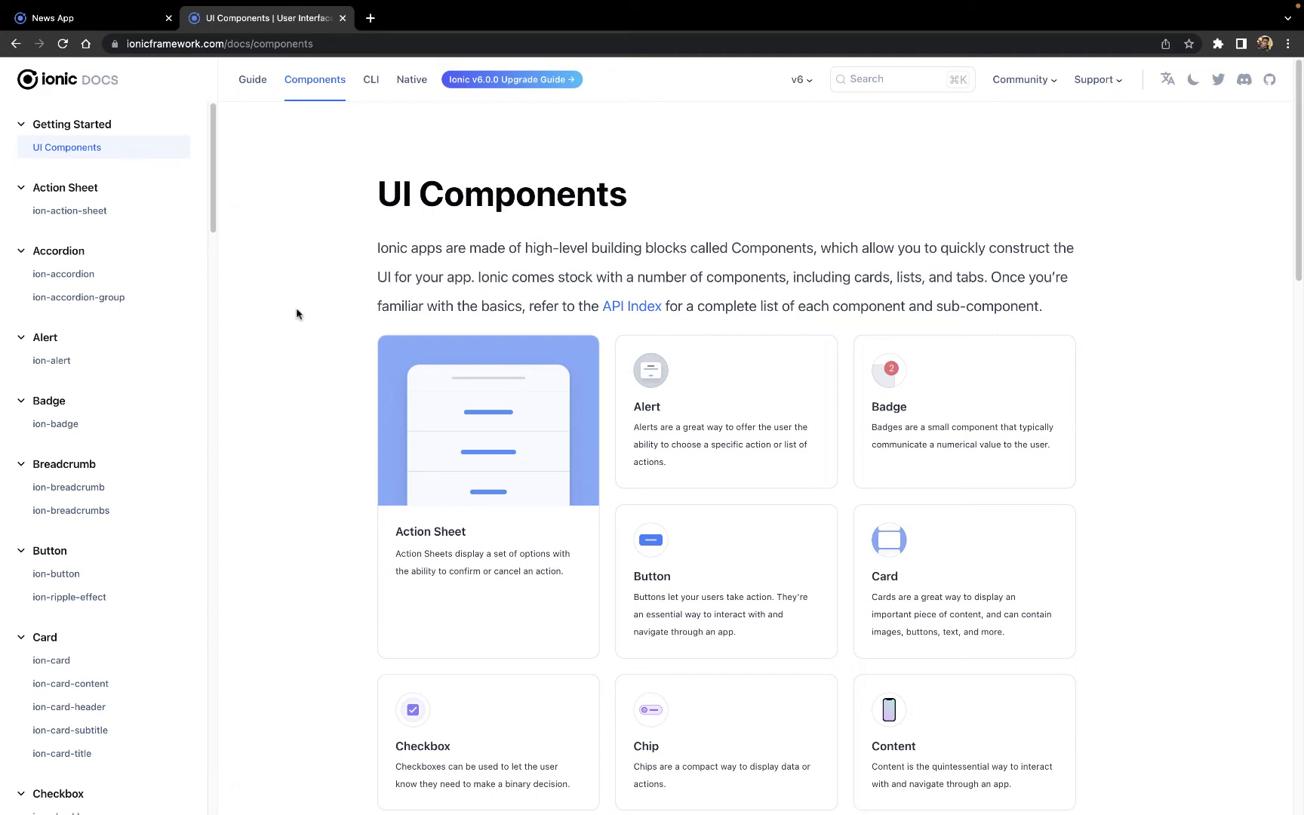
Step: Switch to the News App's General feed and open its category side menu
{"action": "left_click", "coordinate": [114, 21]}
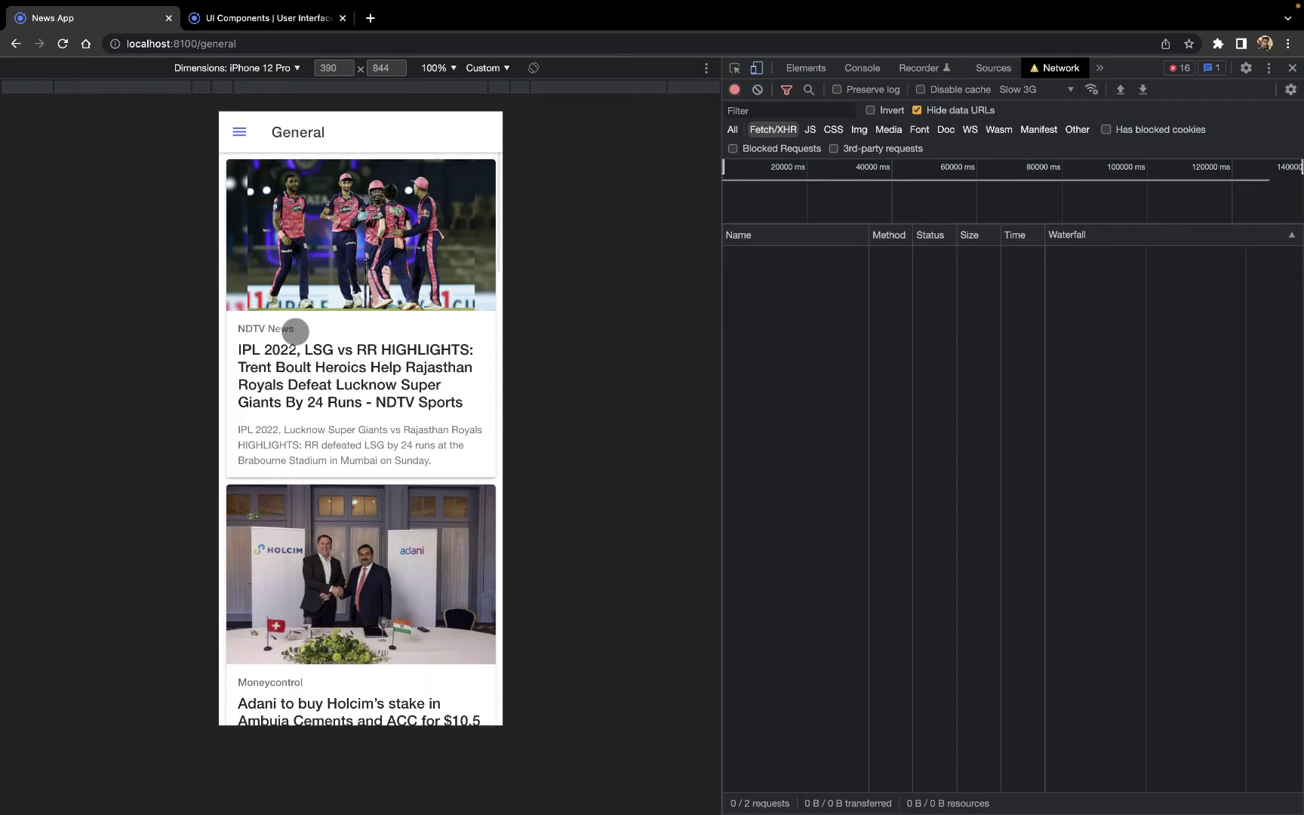
{"action": "scroll", "coordinate": [296, 331], "scroll_direction": "down", "scroll_amount": 2}
{"action": "scroll", "coordinate": [297, 331], "scroll_direction": "down", "scroll_amount": 1}
{"action": "scroll", "coordinate": [296, 331], "scroll_direction": "down", "scroll_amount": 3}
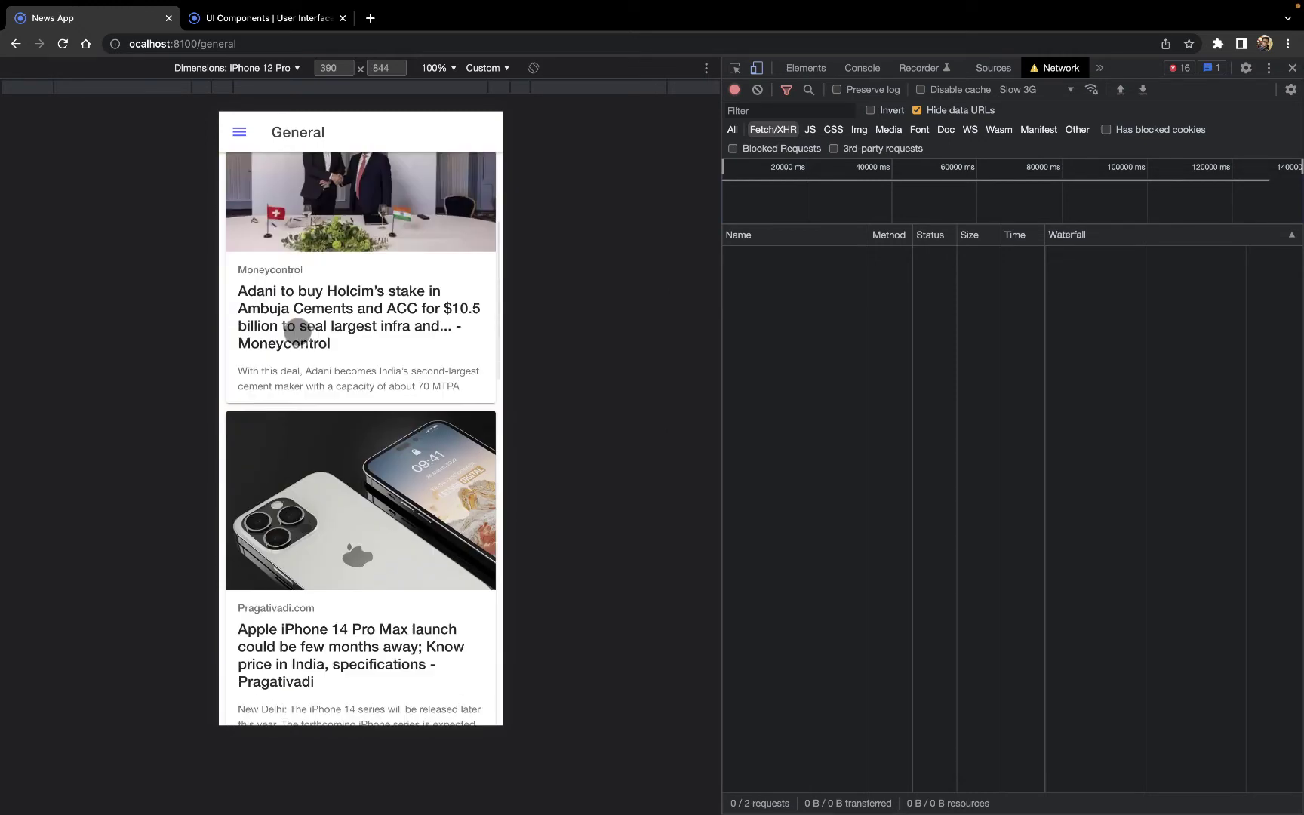
{"action": "scroll", "coordinate": [296, 331], "scroll_direction": "down", "scroll_amount": 2}
{"action": "scroll", "coordinate": [296, 331], "scroll_direction": "down", "scroll_amount": 2}
{"action": "scroll", "coordinate": [297, 331], "scroll_direction": "up", "scroll_amount": 1}
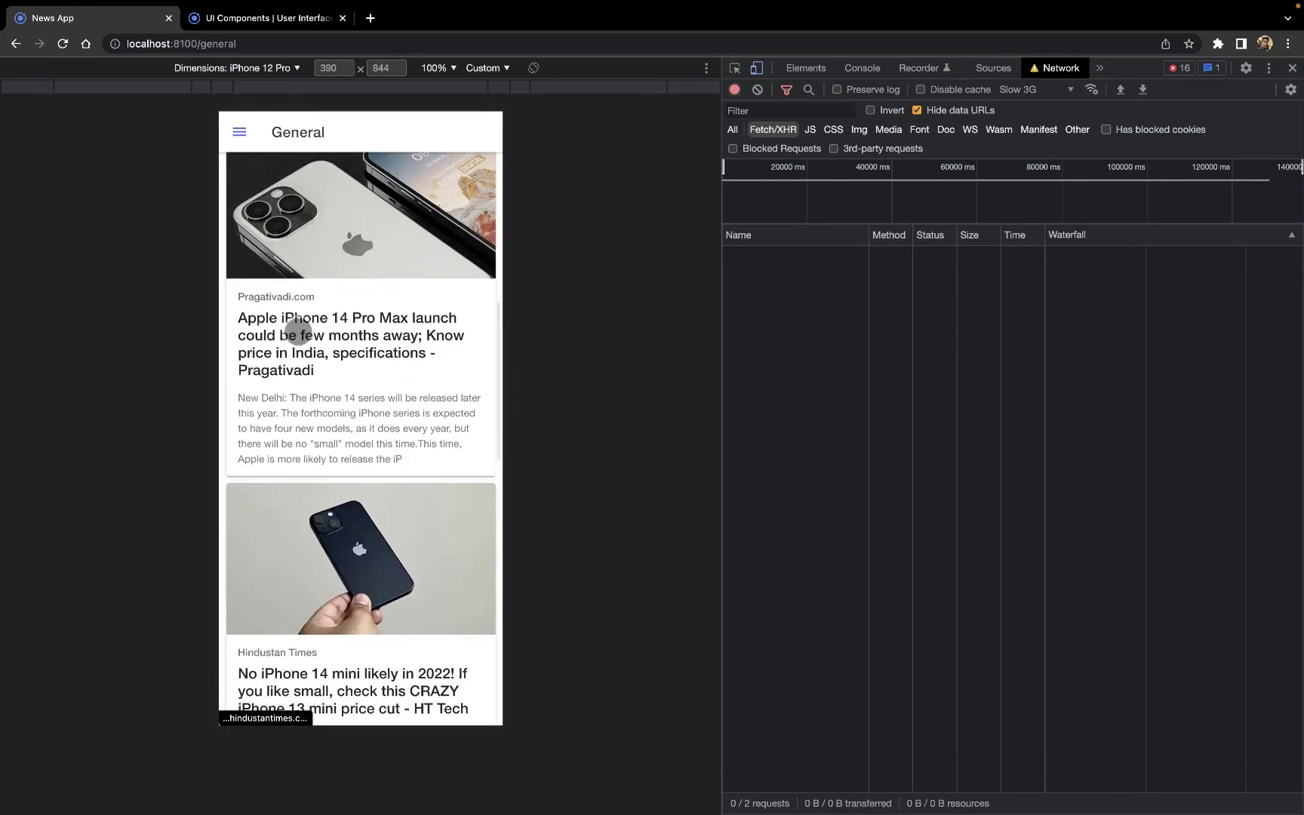
{"action": "scroll", "coordinate": [297, 331], "scroll_direction": "up", "scroll_amount": 4}
{"action": "scroll", "coordinate": [296, 330], "scroll_direction": "up", "scroll_amount": 4}
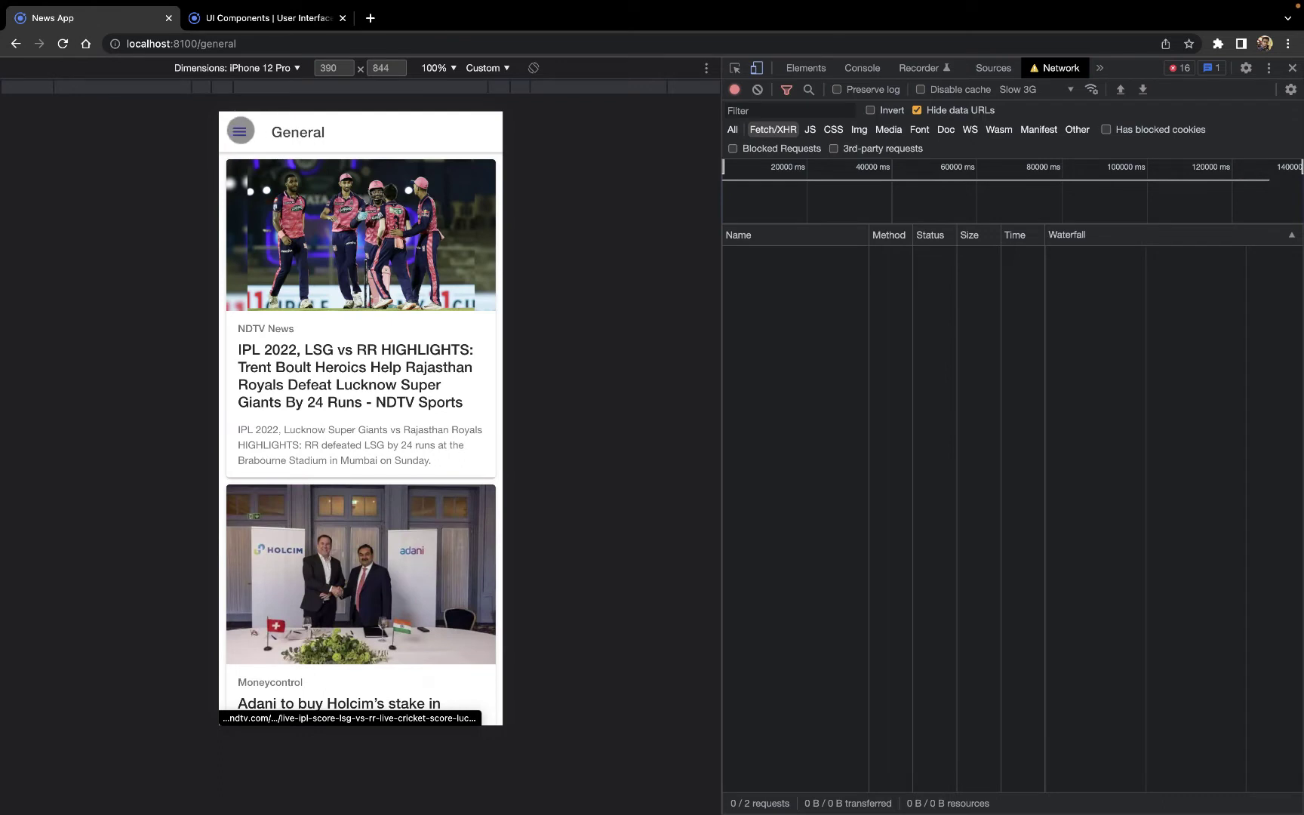
{"action": "left_click", "coordinate": [239, 132]}
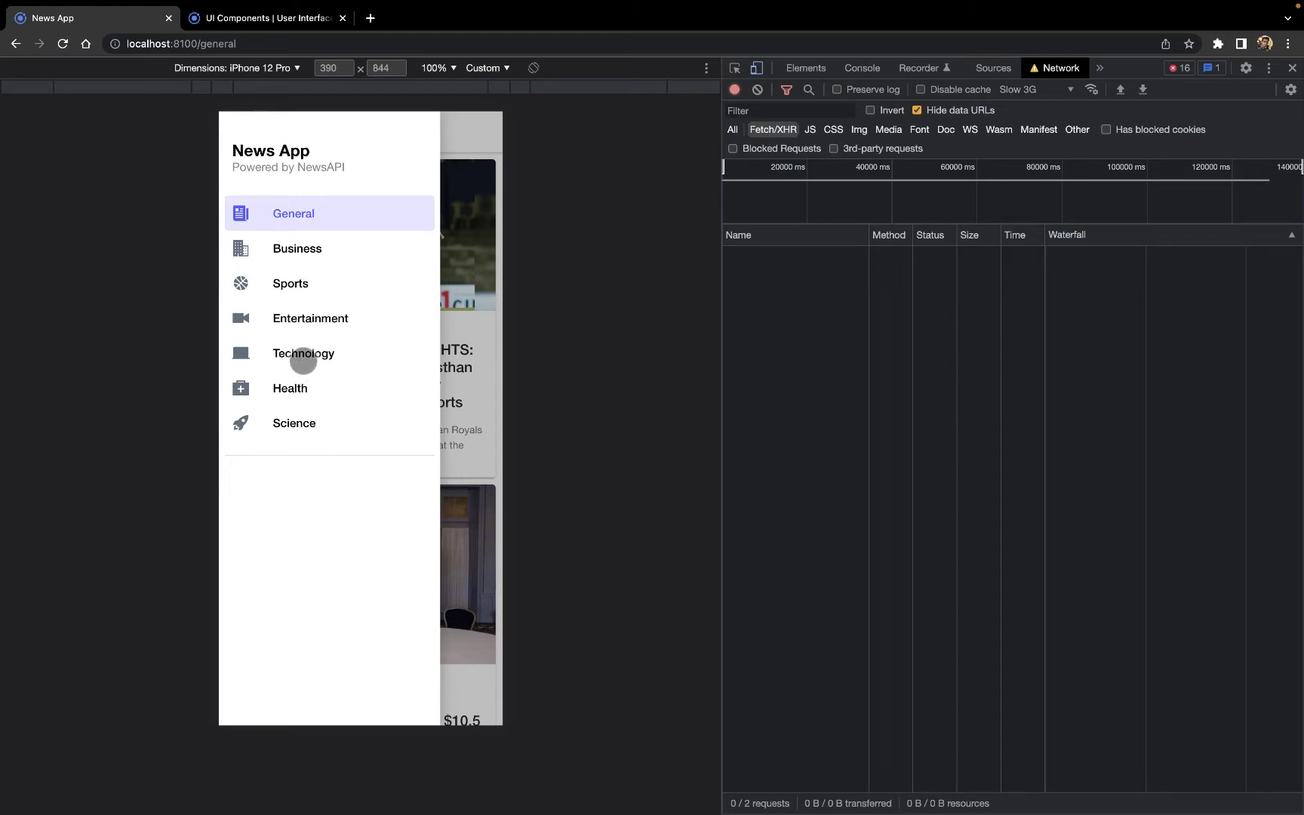
Step: Show the Technology feed and open the Enter21st WhatsApp legal-name article in a new tab
{"action": "left_click", "coordinate": [305, 354]}
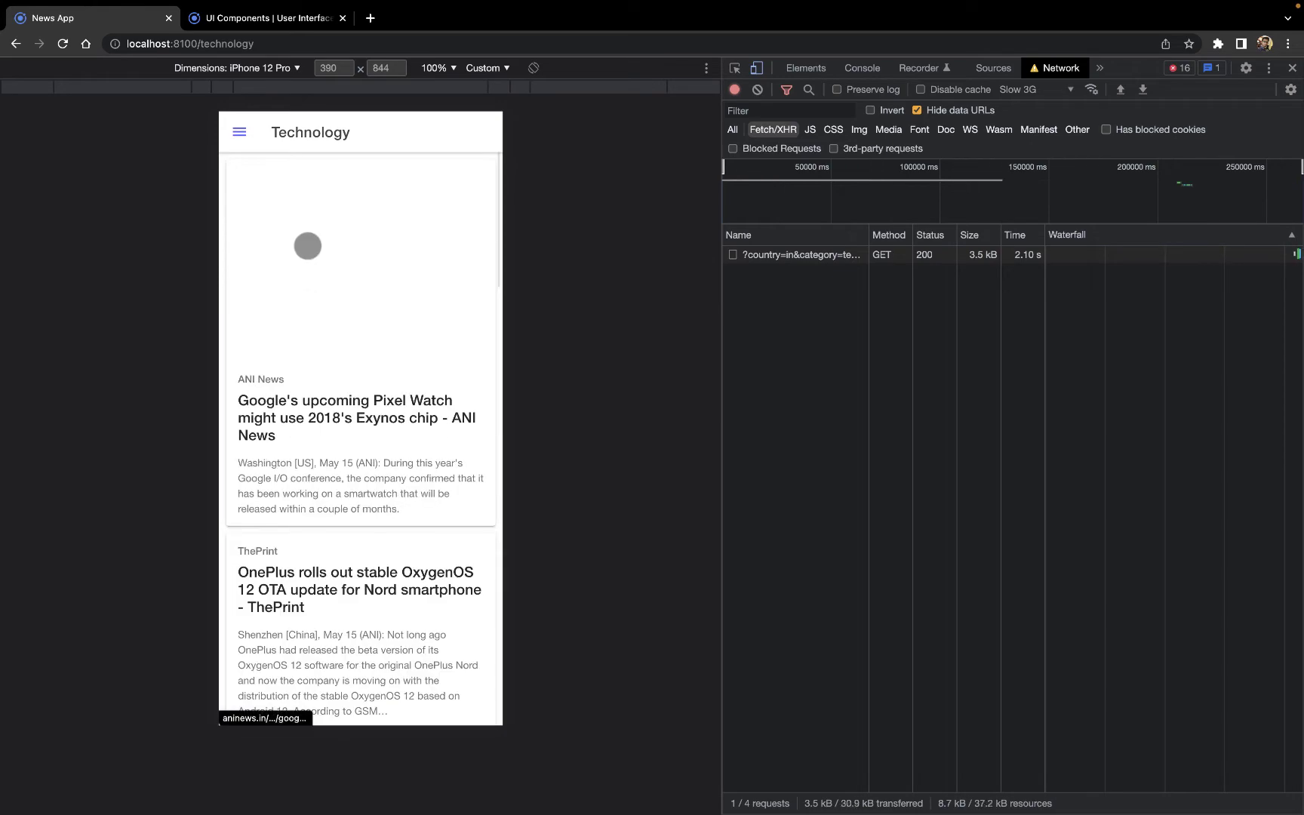
{"action": "scroll", "coordinate": [307, 418], "scroll_direction": "down", "scroll_amount": 10}
{"action": "scroll", "coordinate": [307, 416], "scroll_direction": "down", "scroll_amount": 2}
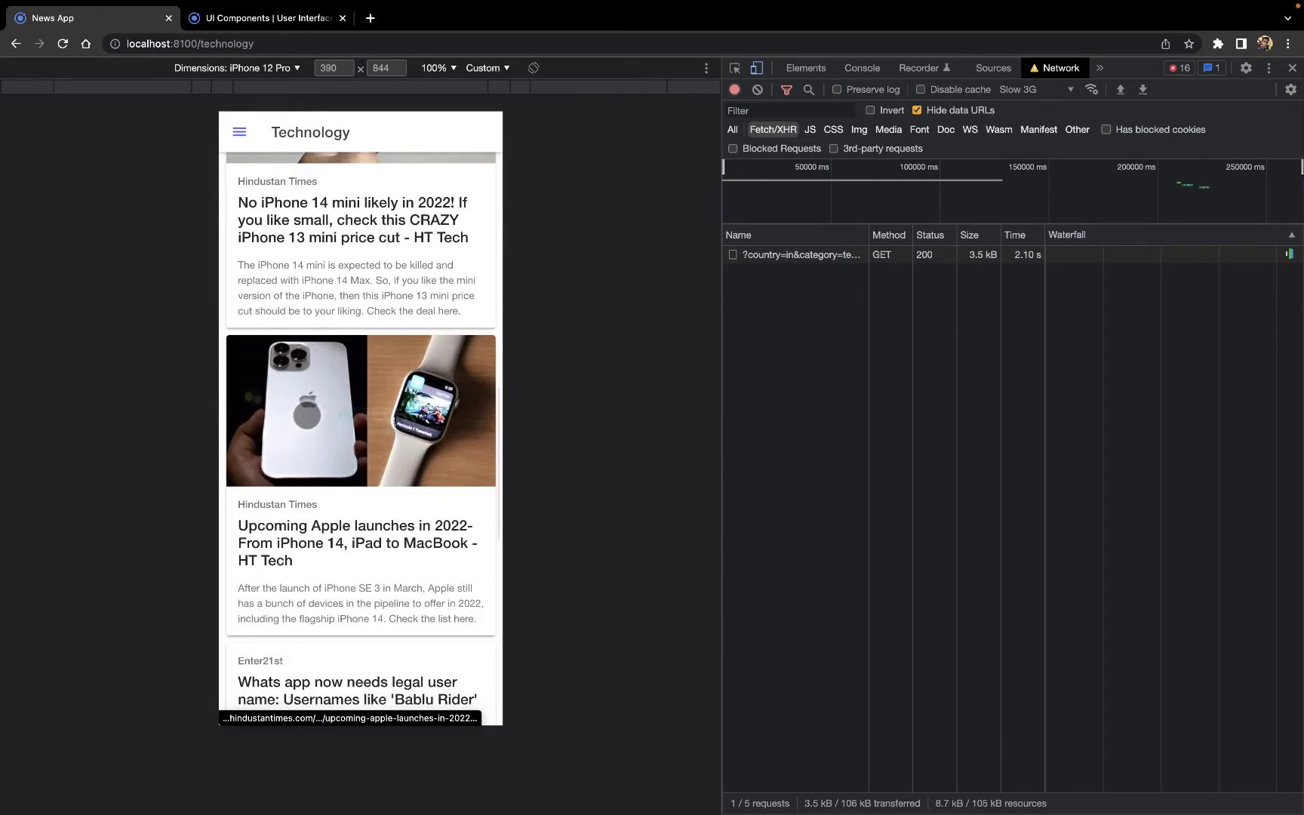
{"action": "scroll", "coordinate": [306, 415], "scroll_direction": "down", "scroll_amount": 2}
{"action": "scroll", "coordinate": [306, 416], "scroll_direction": "down", "scroll_amount": 3}
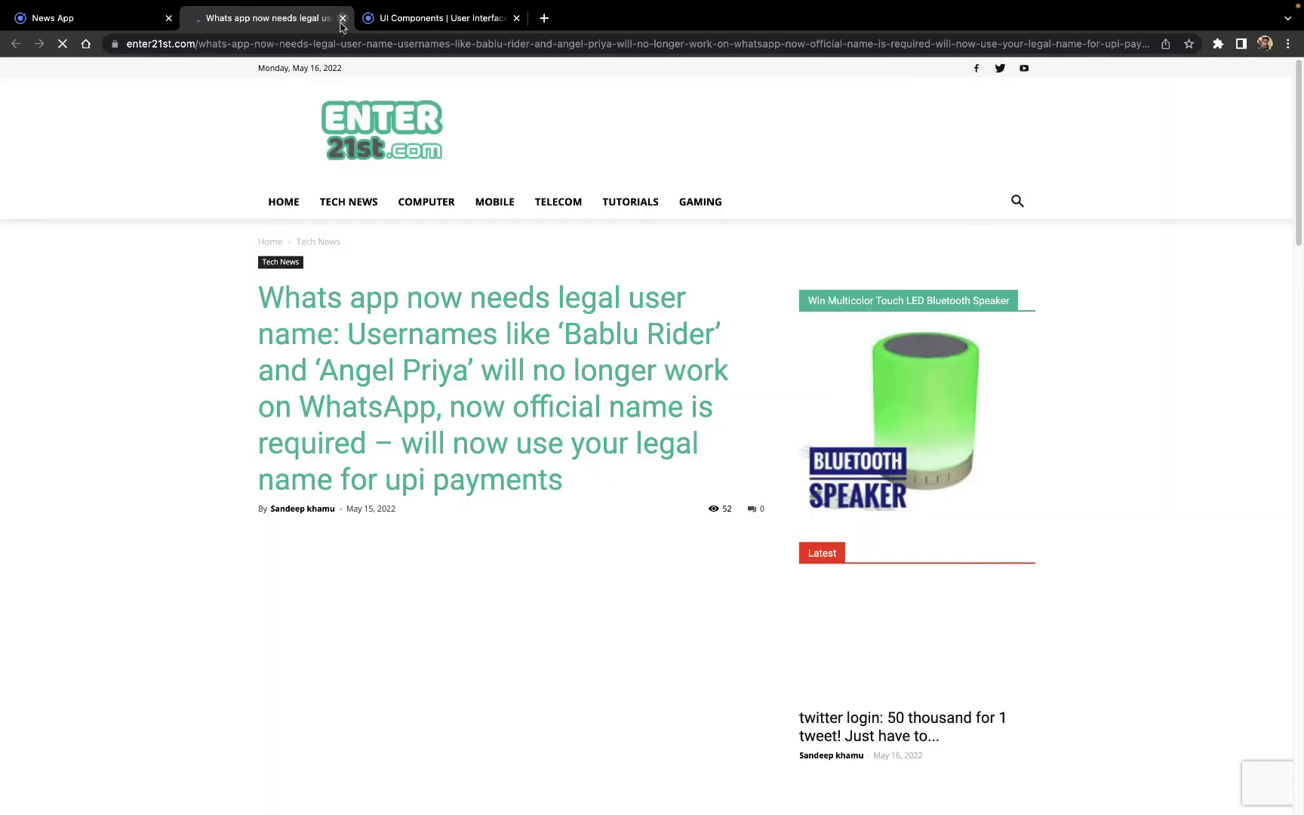
Step: Close the Enter21st article tab and reopen the Technology feed's category menu
{"action": "left_click", "coordinate": [342, 19]}
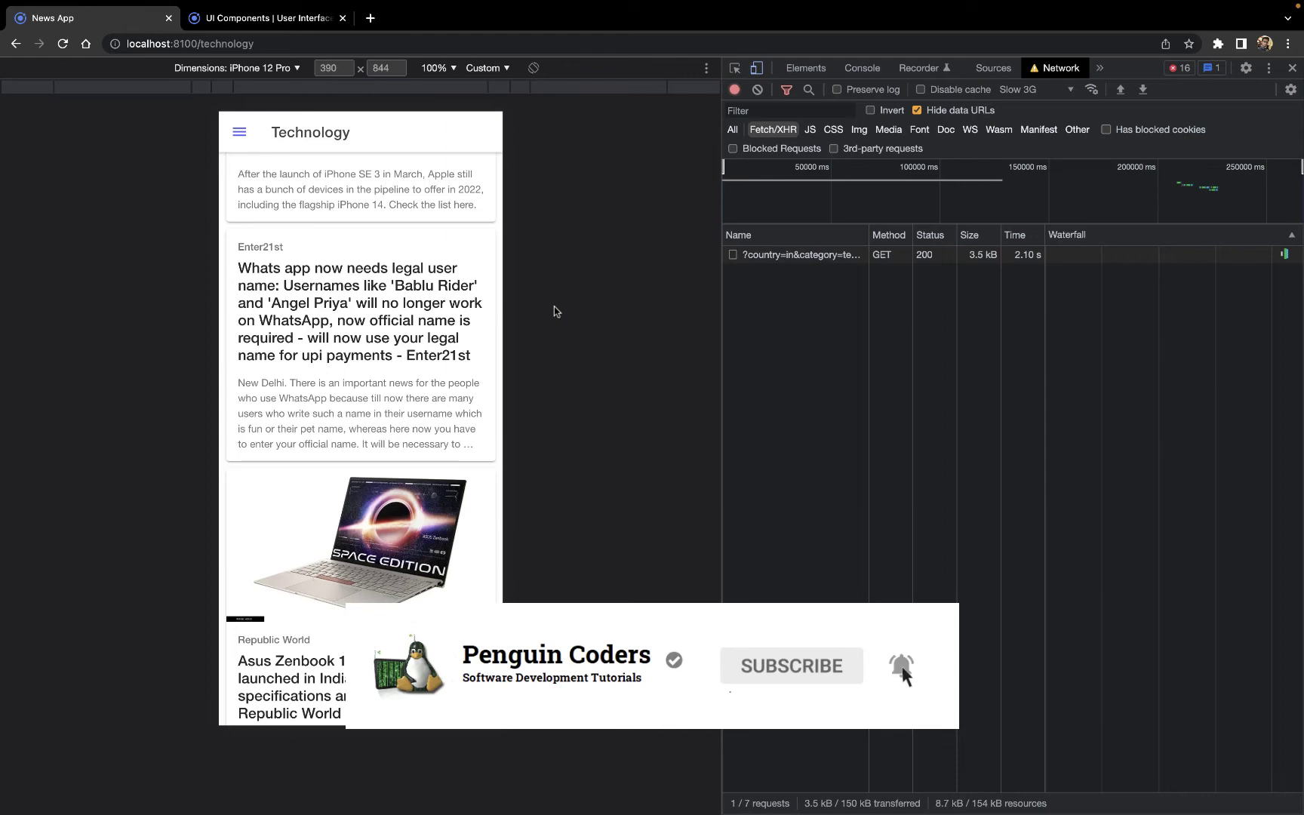
{"action": "scroll", "coordinate": [377, 308], "scroll_direction": "up", "scroll_amount": 10}
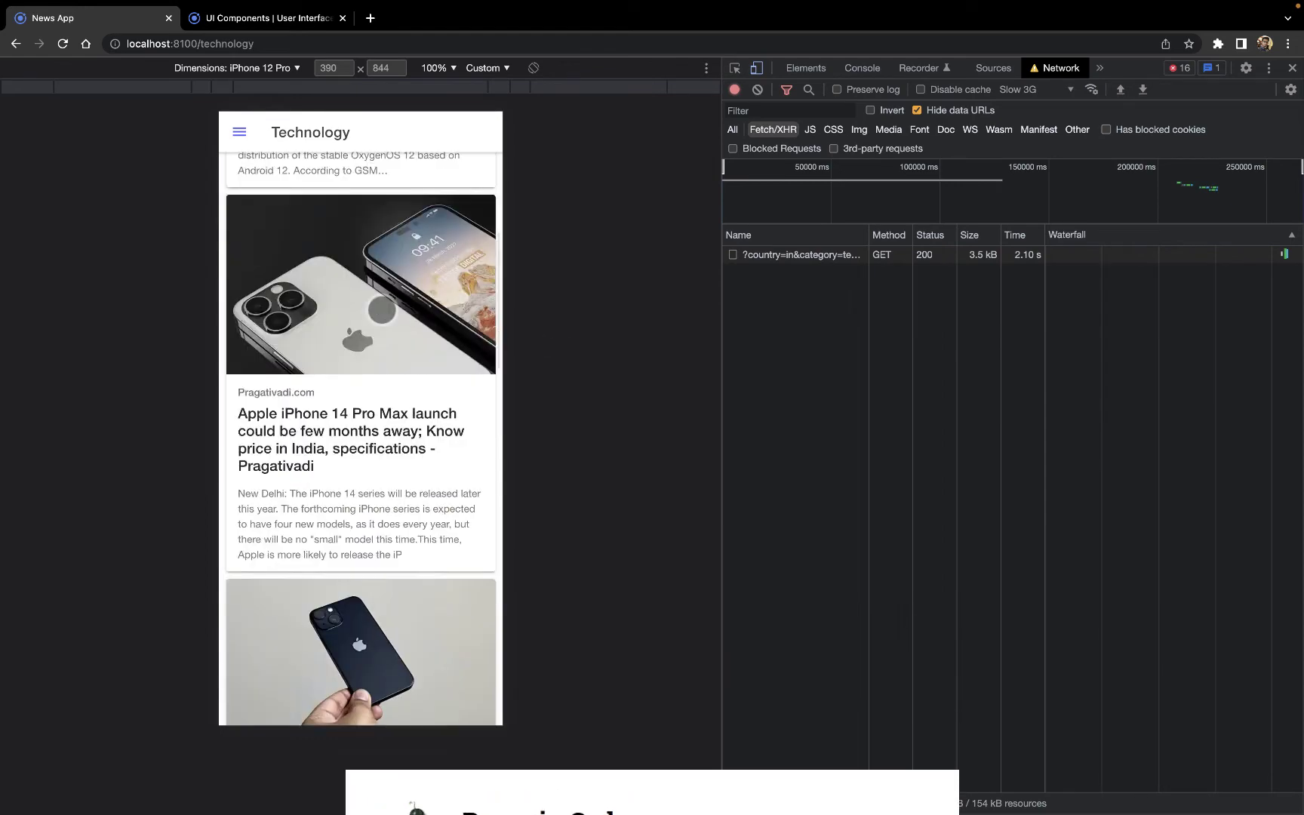
{"action": "scroll", "coordinate": [381, 310], "scroll_direction": "up", "scroll_amount": 5}
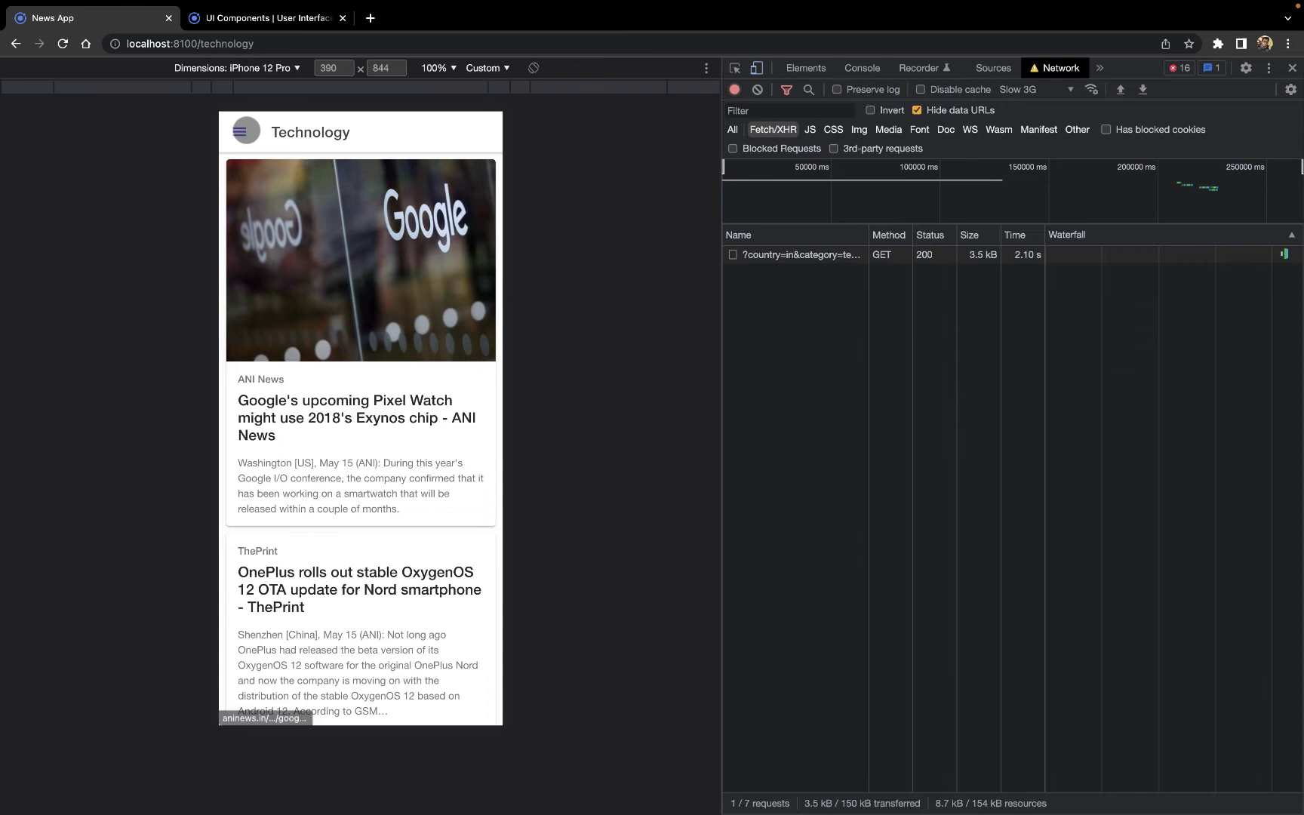
{"action": "left_click", "coordinate": [246, 131]}
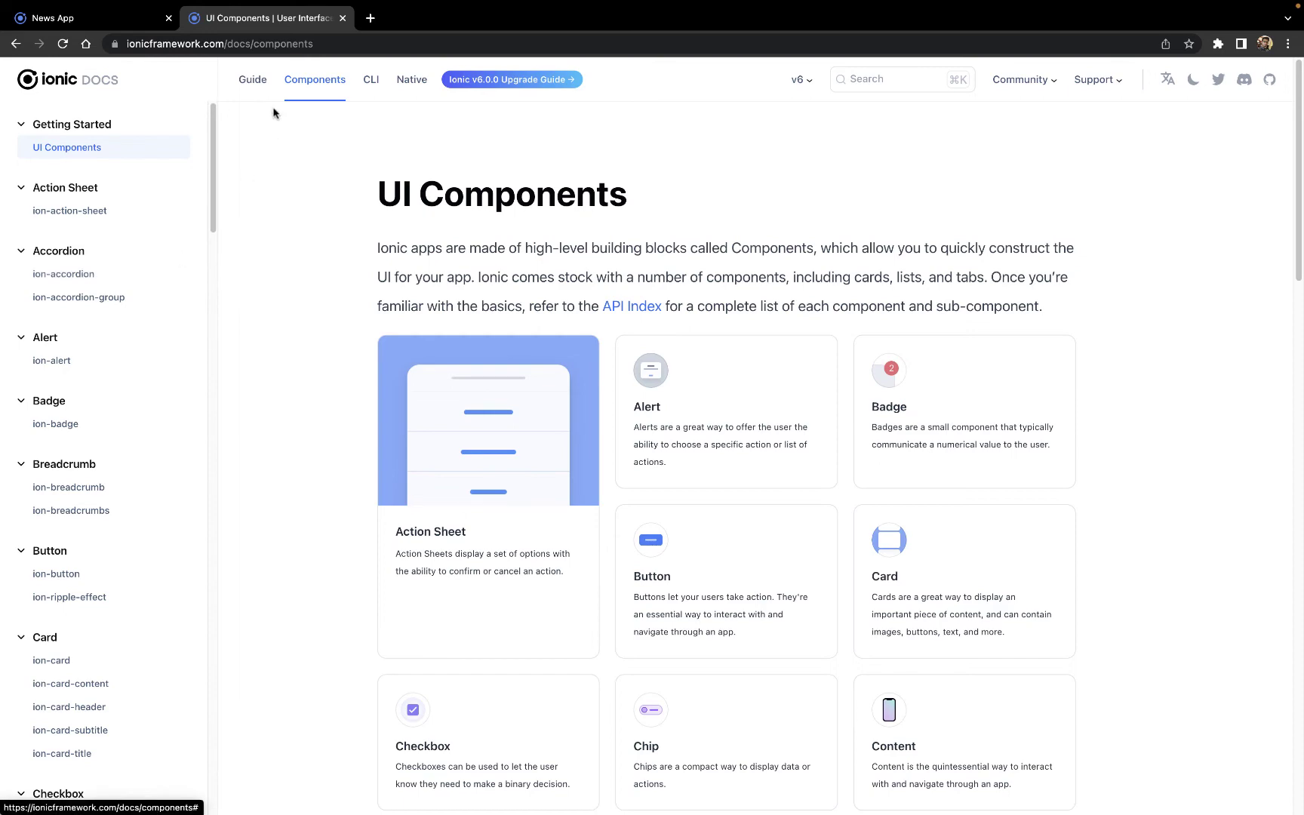
Step: Review the Install the Ionic CLI command in the Installation Guide, then return to VS Code
{"action": "key", "text": "alt+Left"}
{"action": "scroll", "coordinate": [296, 306], "scroll_direction": "down", "scroll_amount": 2}
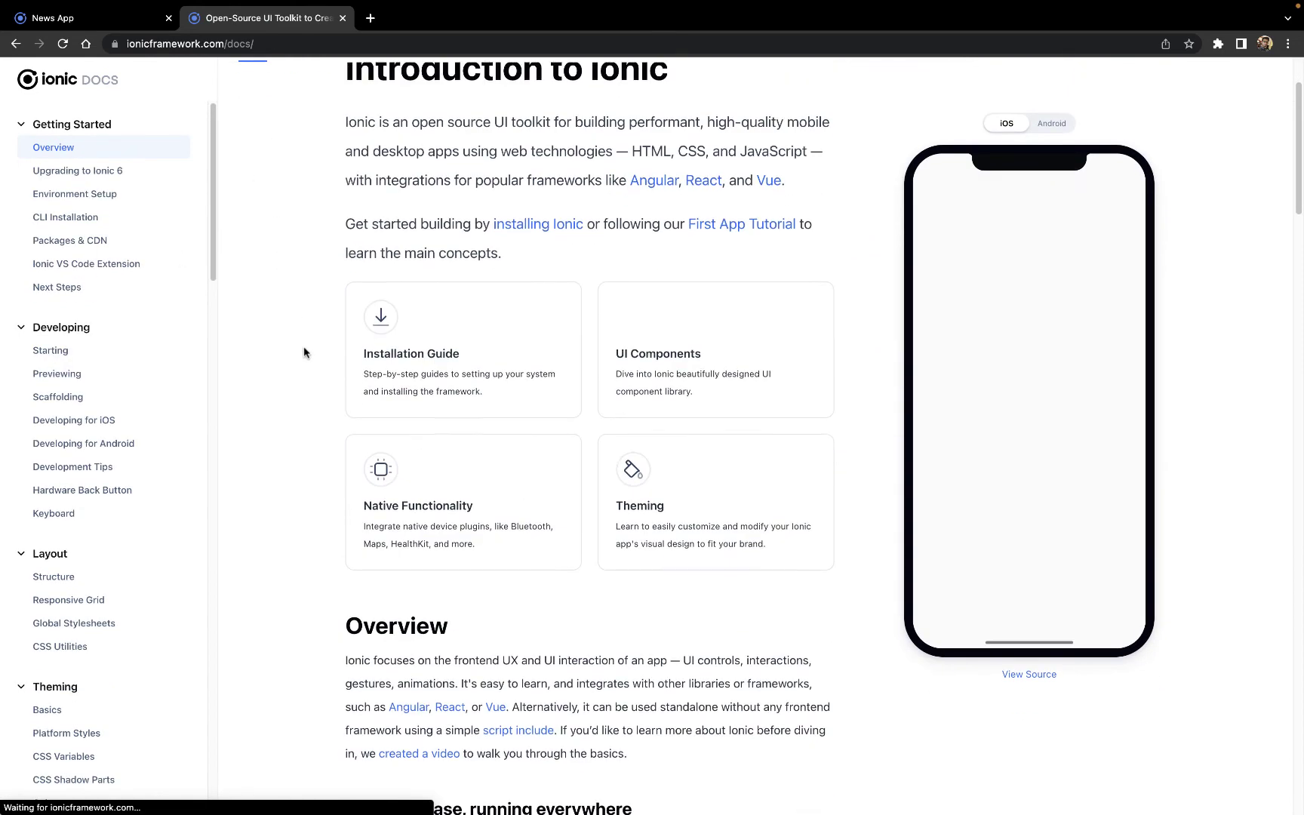
{"action": "left_click", "coordinate": [412, 376]}
{"action": "scroll", "coordinate": [325, 332], "scroll_direction": "down", "scroll_amount": 2}
{"action": "scroll", "coordinate": [305, 366], "scroll_direction": "down", "scroll_amount": 3}
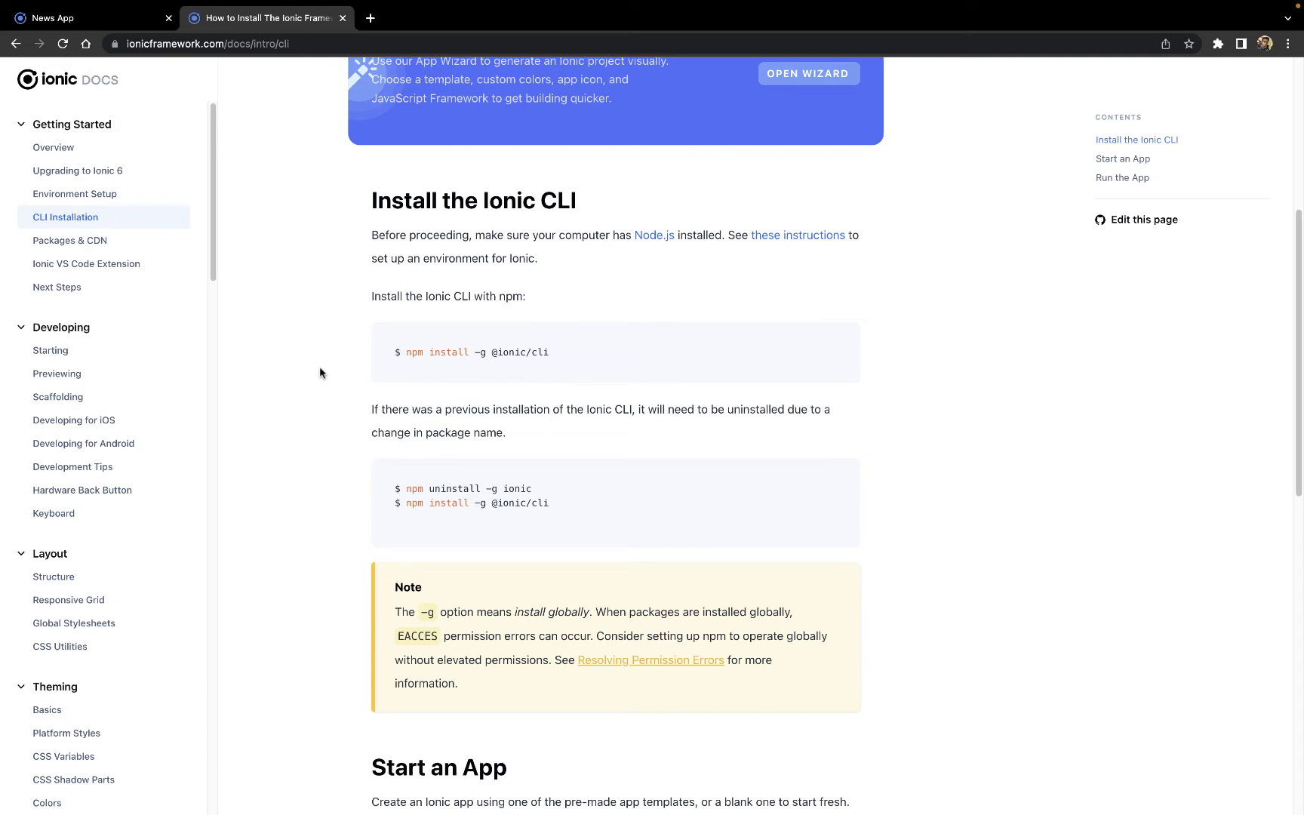
{"action": "key", "text": "ctrl+Left"}
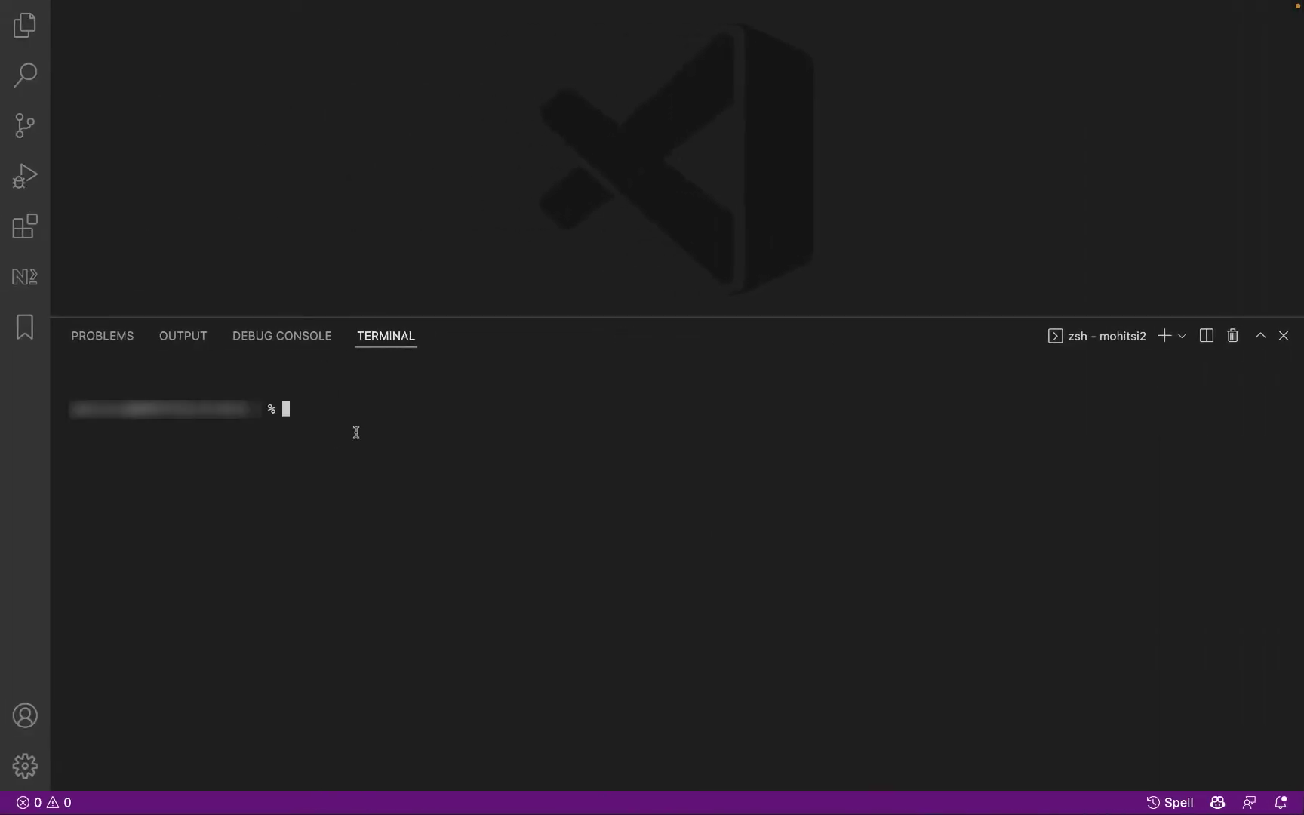
{"action": "type", "text": "ionic "}
{"action": "type", "text": "start"}
Step: Run ionic start, decline the wizard, choose Angular and name the project news
{"action": "key", "text": "Return"}
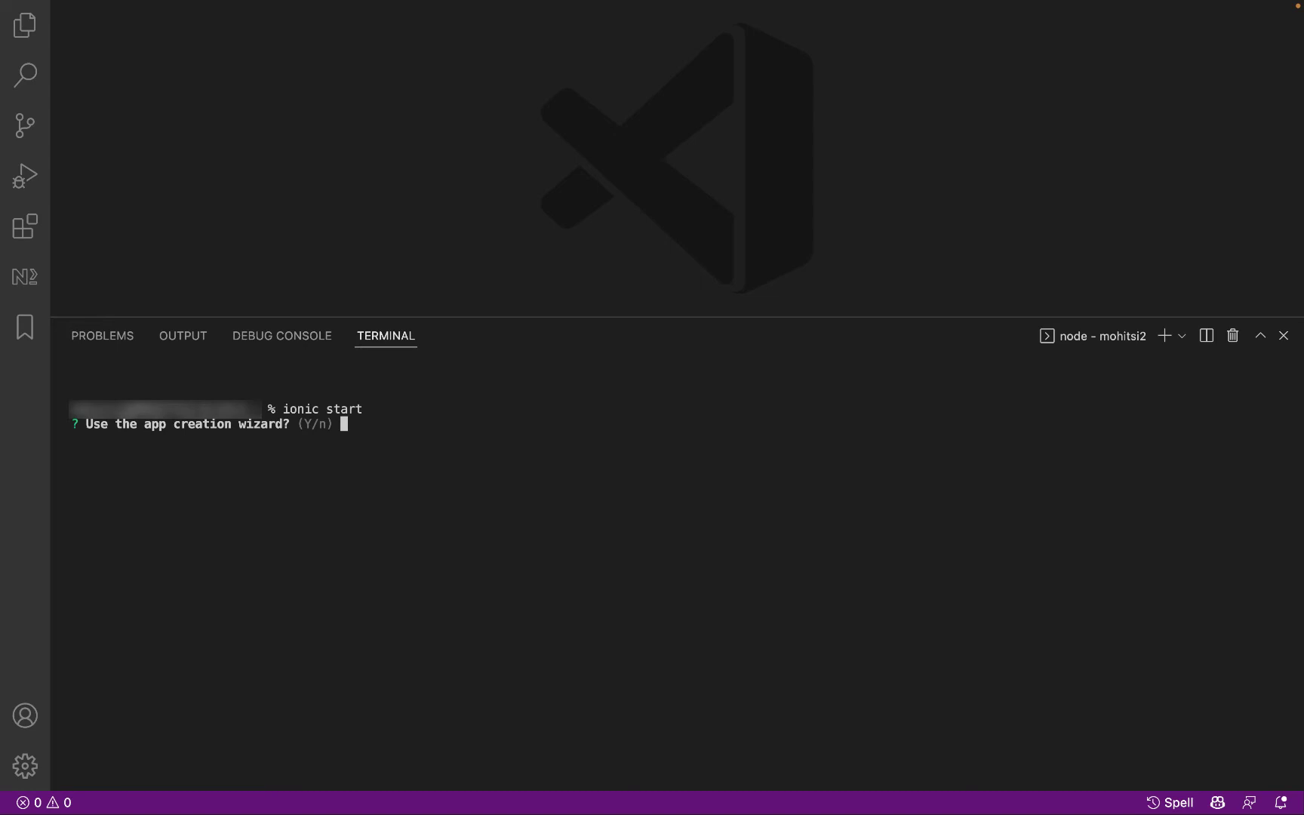
{"action": "type", "text": "n"}
{"action": "key", "text": "Return"}
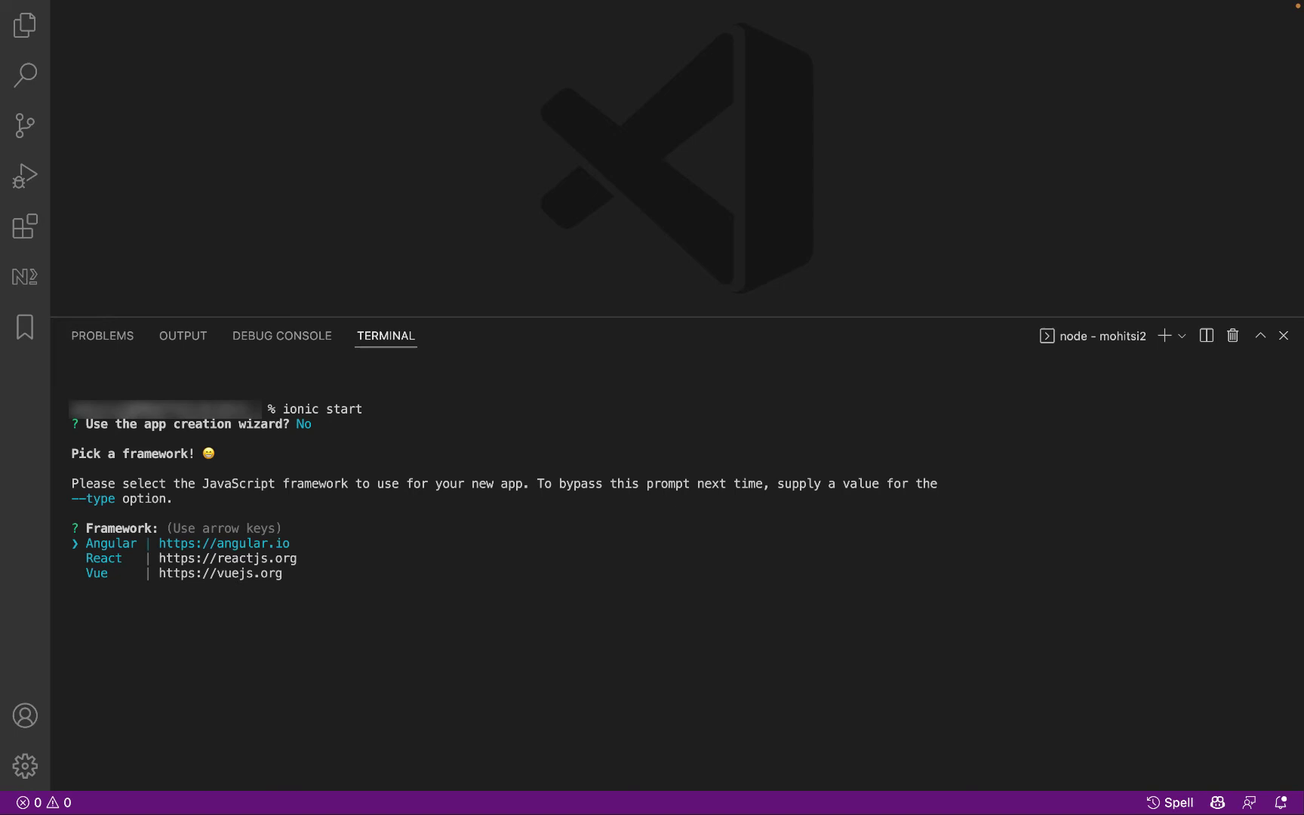
{"action": "key", "text": "Return"}
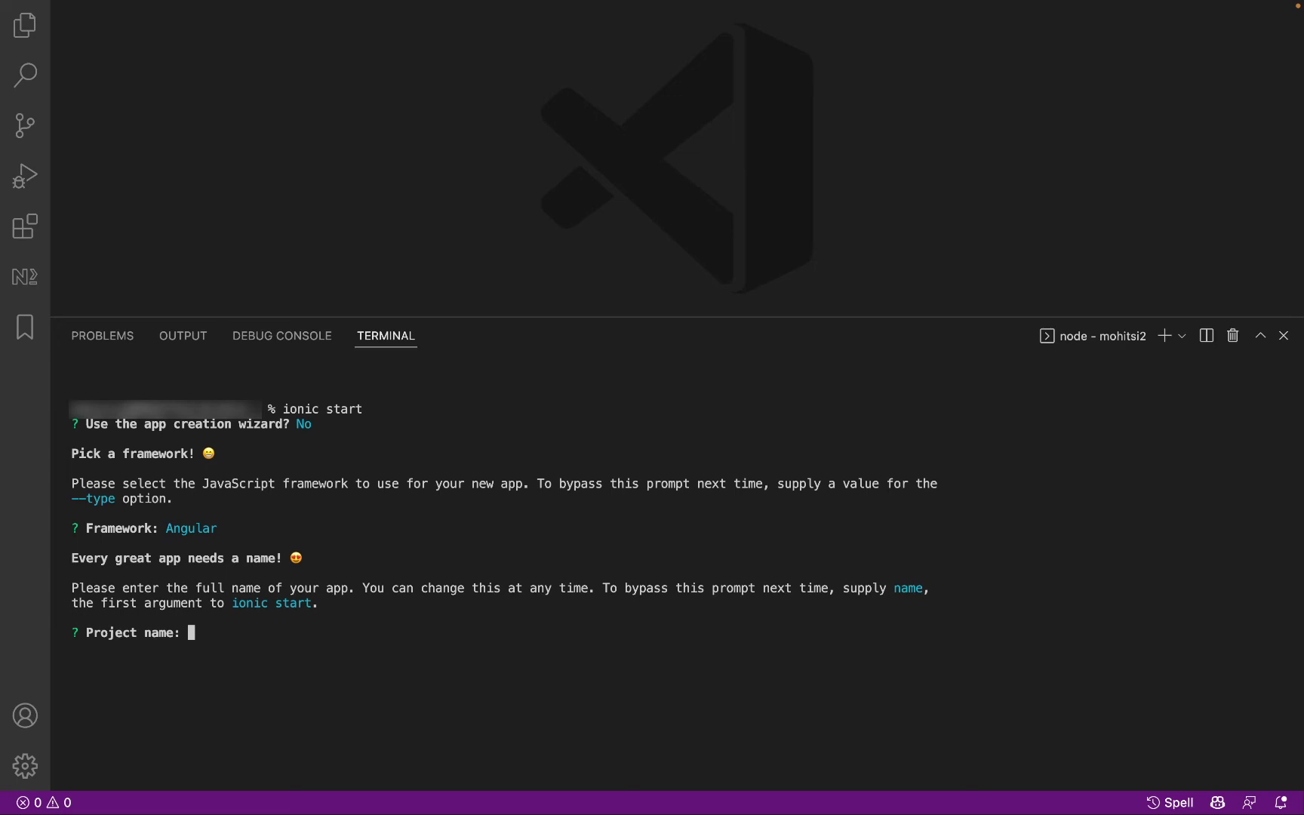
{"action": "type", "text": "news"}
{"action": "key", "text": "Return"}
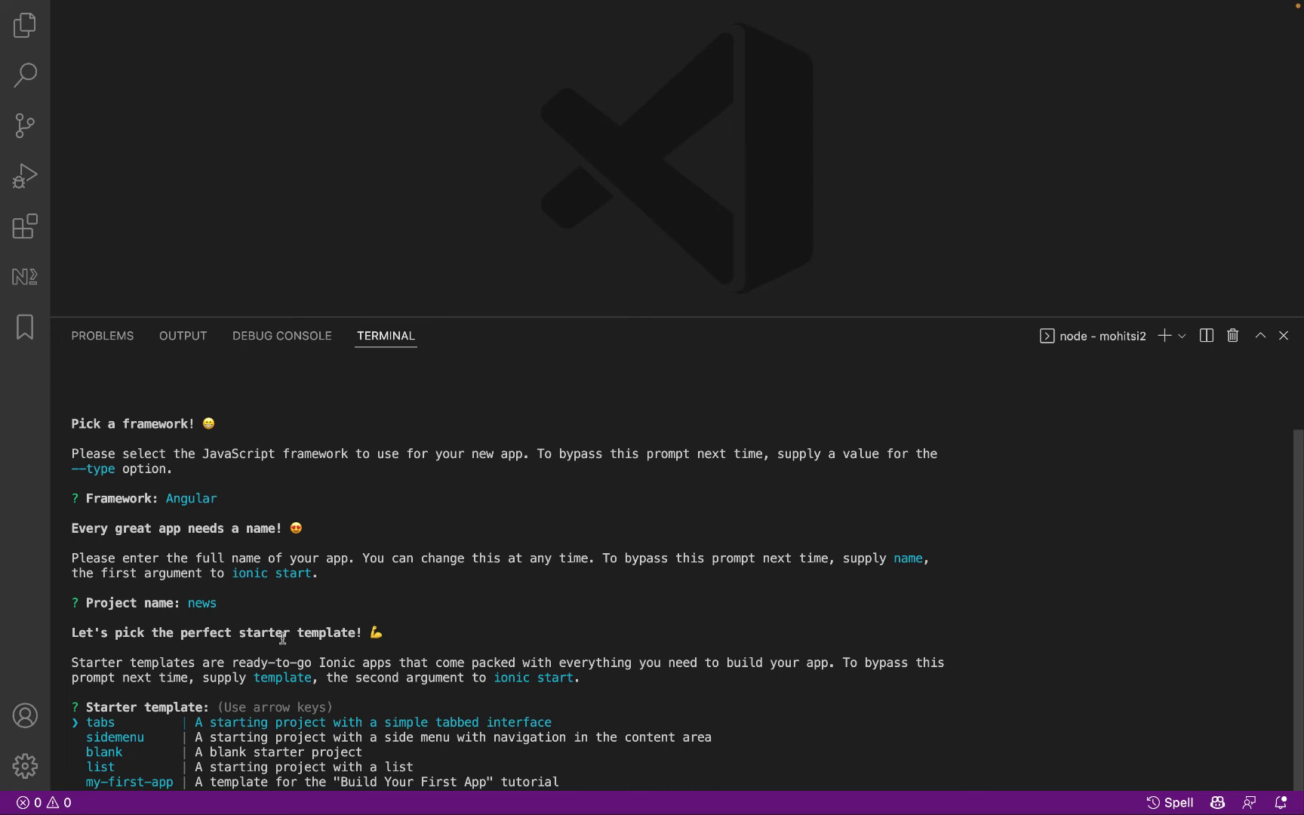
Step: Generate the app from the sidemenu starter and change into the news folder
{"action": "key", "text": "Down"}
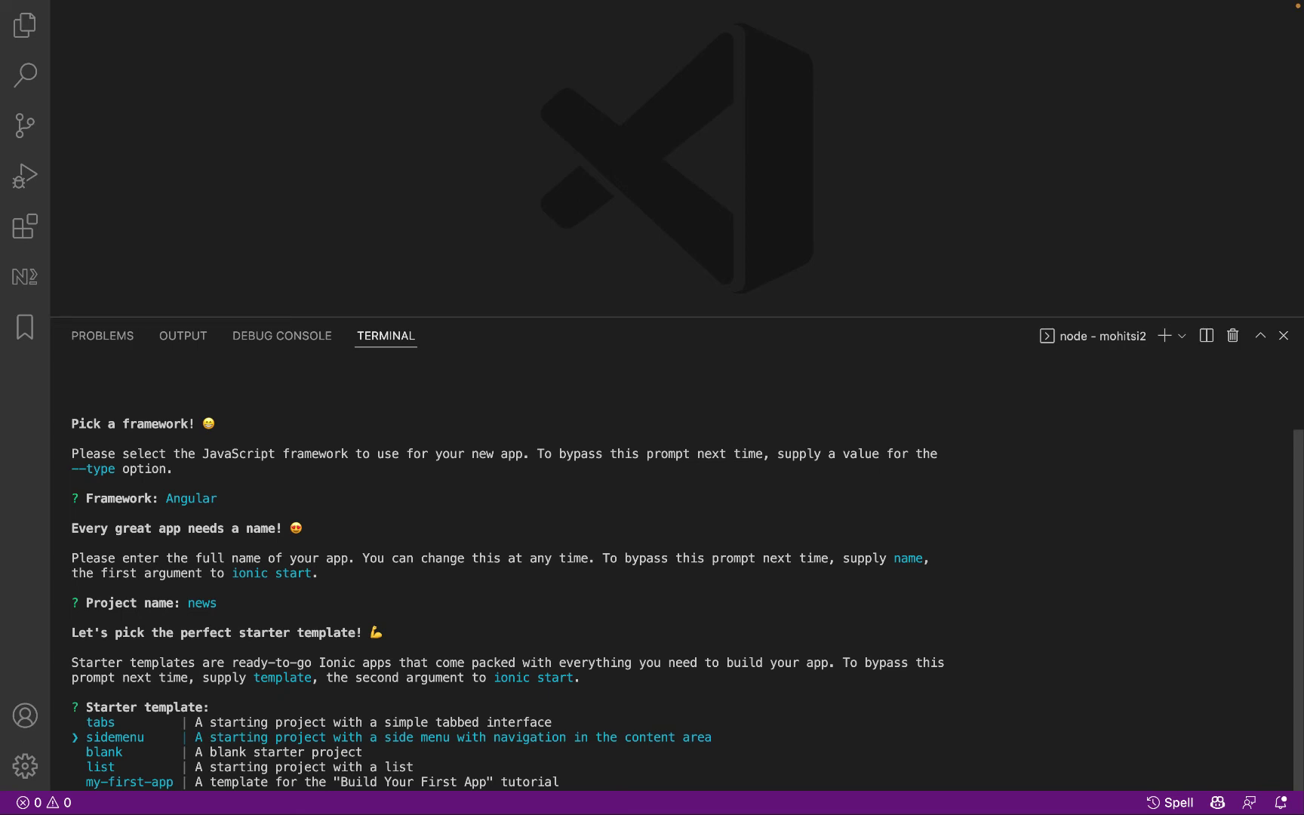
{"action": "key", "text": "Return"}
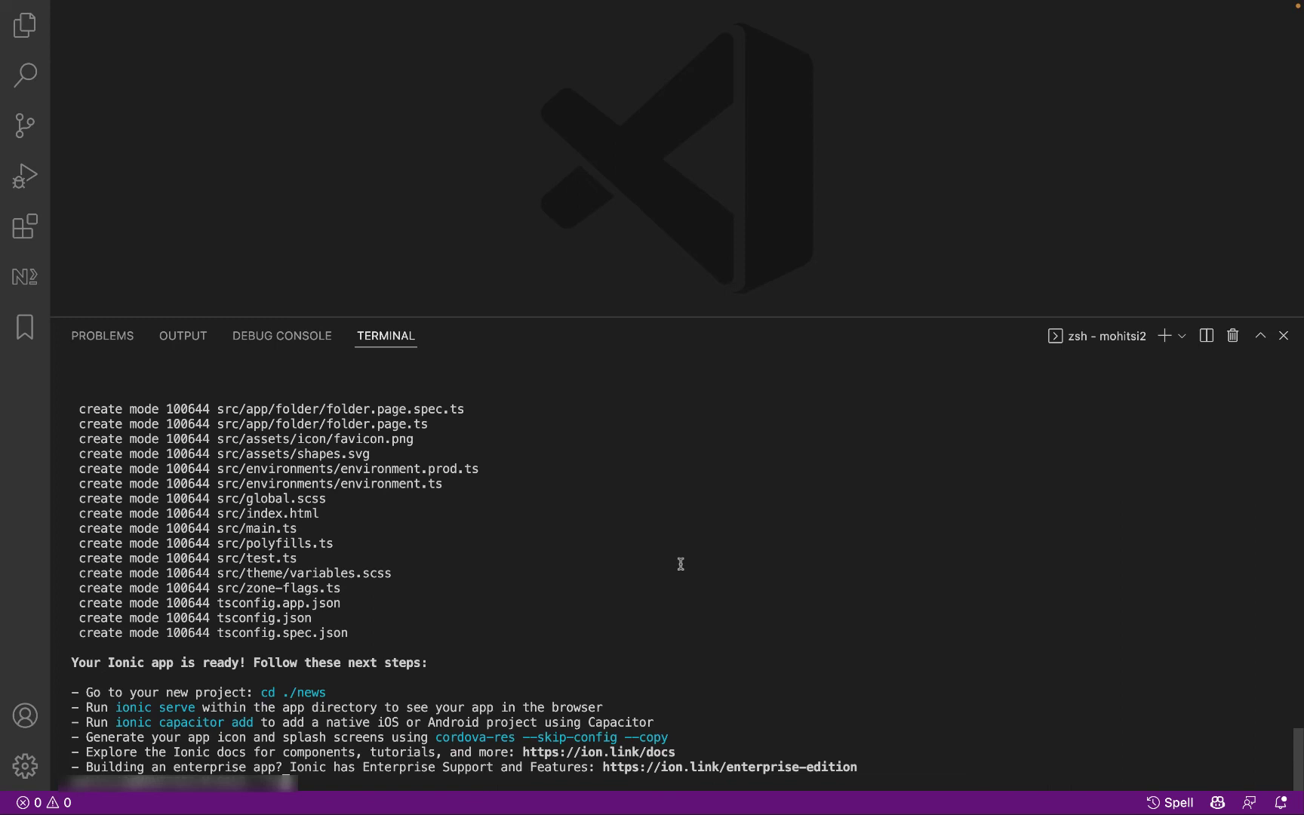
{"action": "type", "text": "cd "}
{"action": "type", "text": "./"}
{"action": "type", "text": "news"}
{"action": "key", "text": "Return"}
{"action": "type", "text": "code ."}
{"action": "key", "text": "Return"}
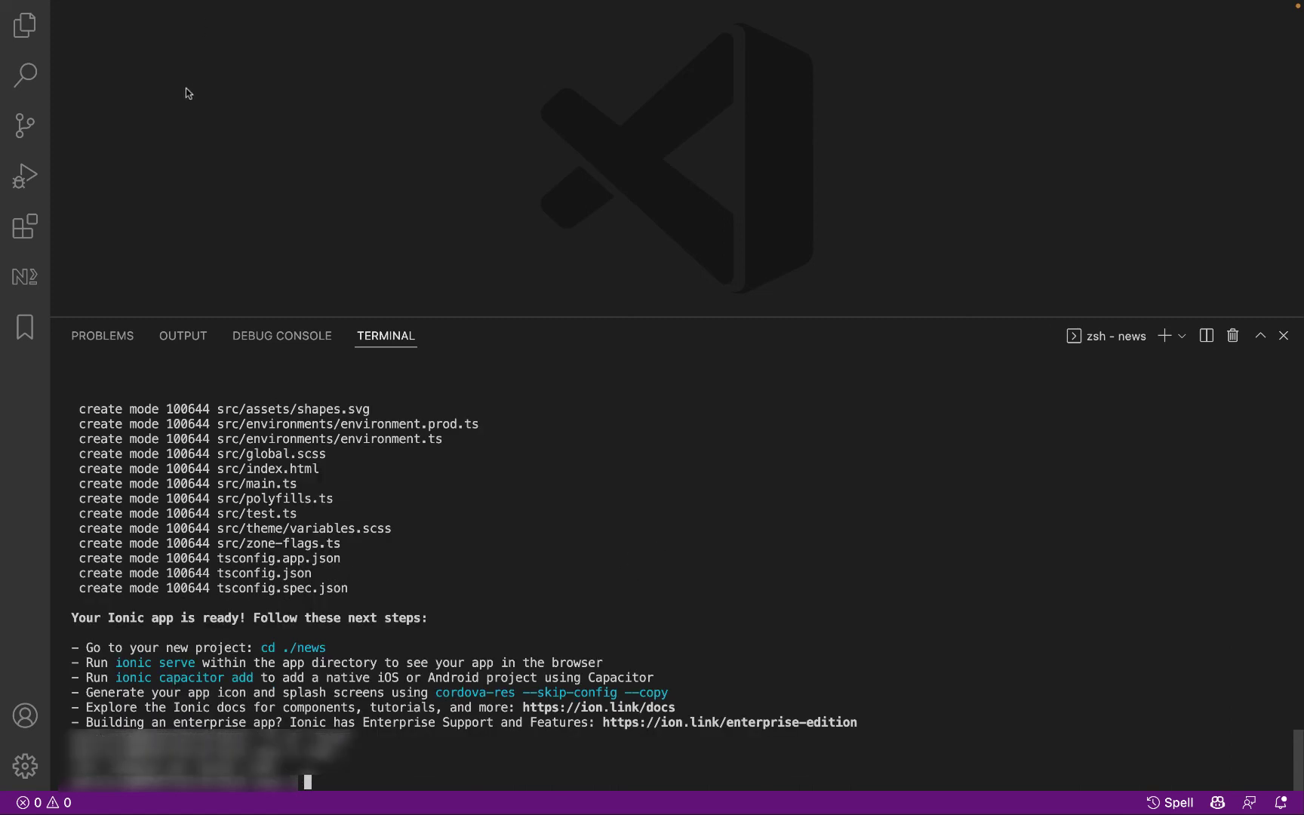
Step: Open the news project folder as the workspace via File > Open Folder
{"action": "left_click", "coordinate": [85, 9]}
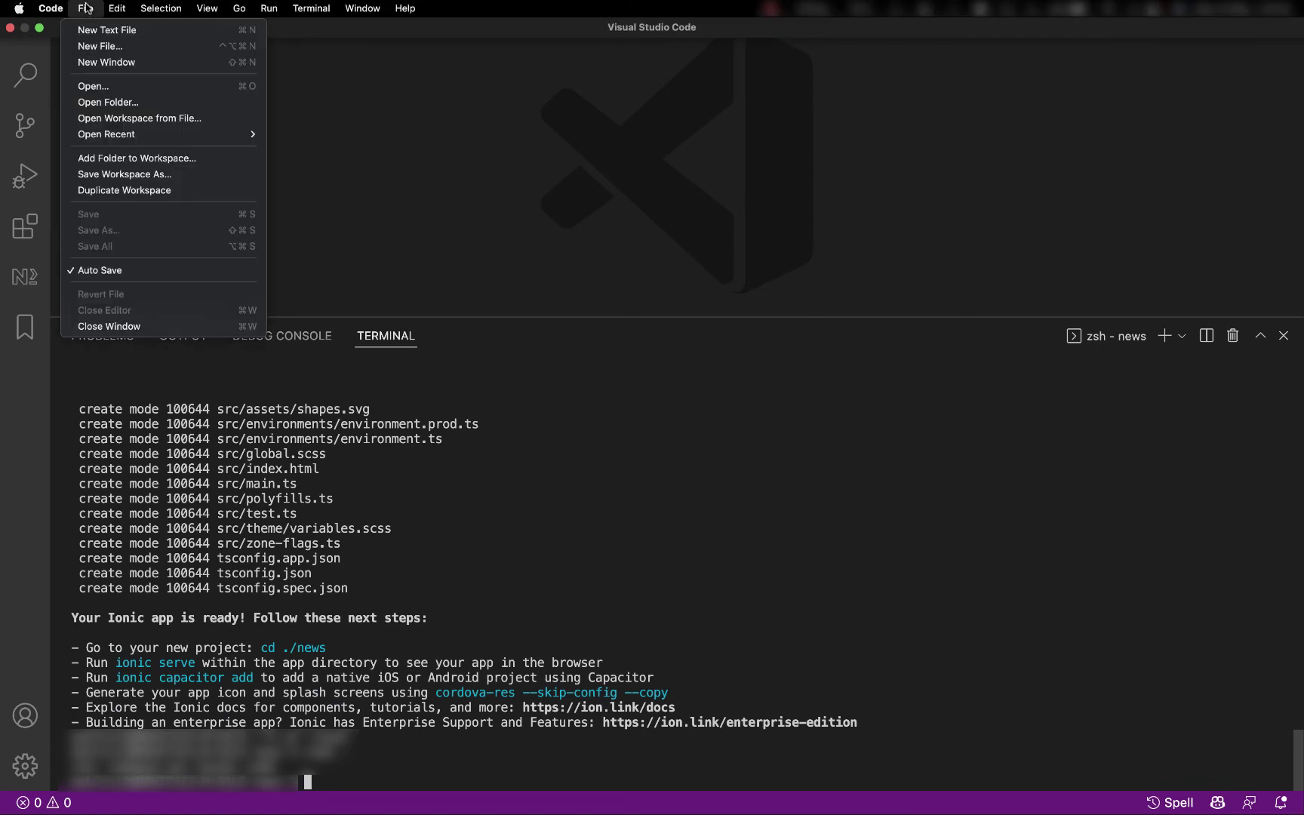
{"action": "left_click", "coordinate": [116, 102]}
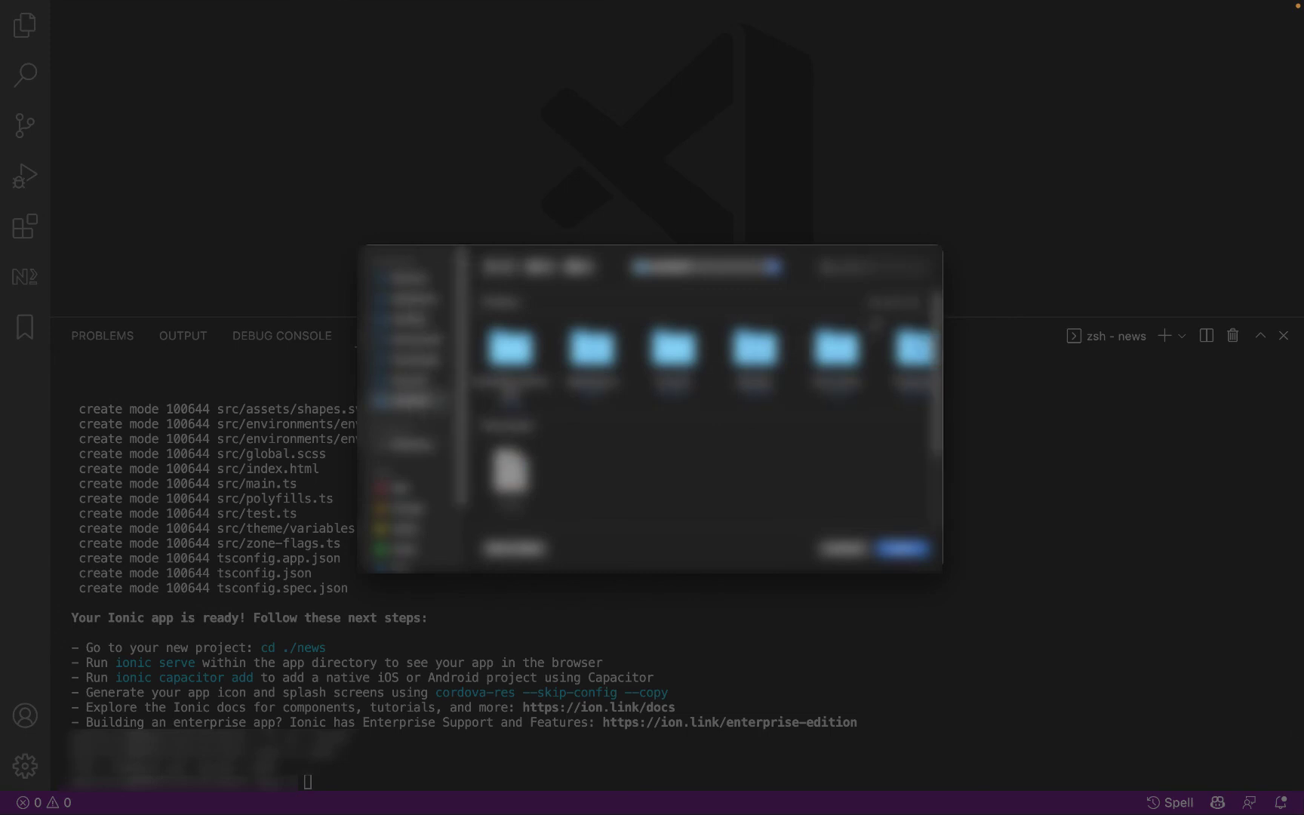
{"action": "left_click", "coordinate": [892, 302]}
{"action": "scroll", "coordinate": [707, 413], "scroll_direction": "up", "scroll_amount": 1}
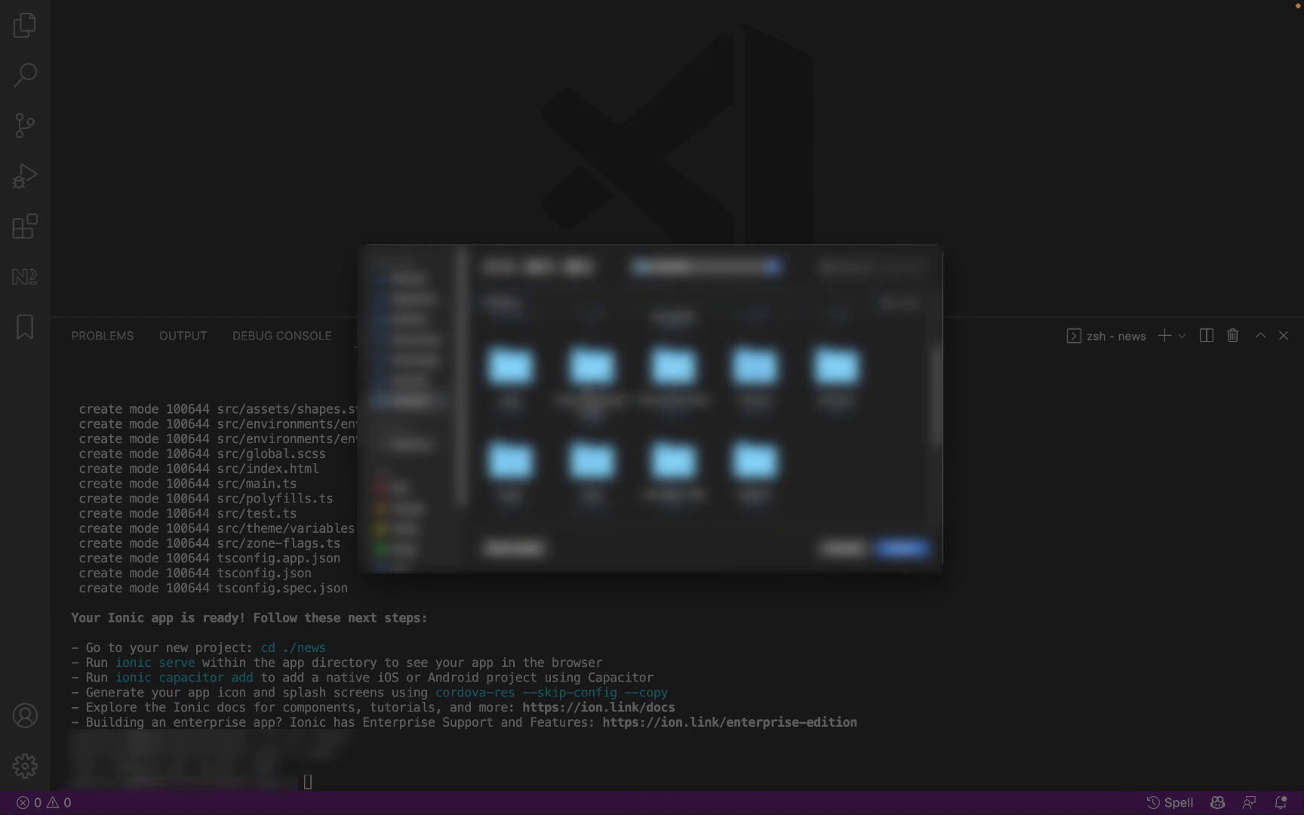
{"action": "left_click", "coordinate": [510, 367]}
{"action": "left_click", "coordinate": [902, 548]}
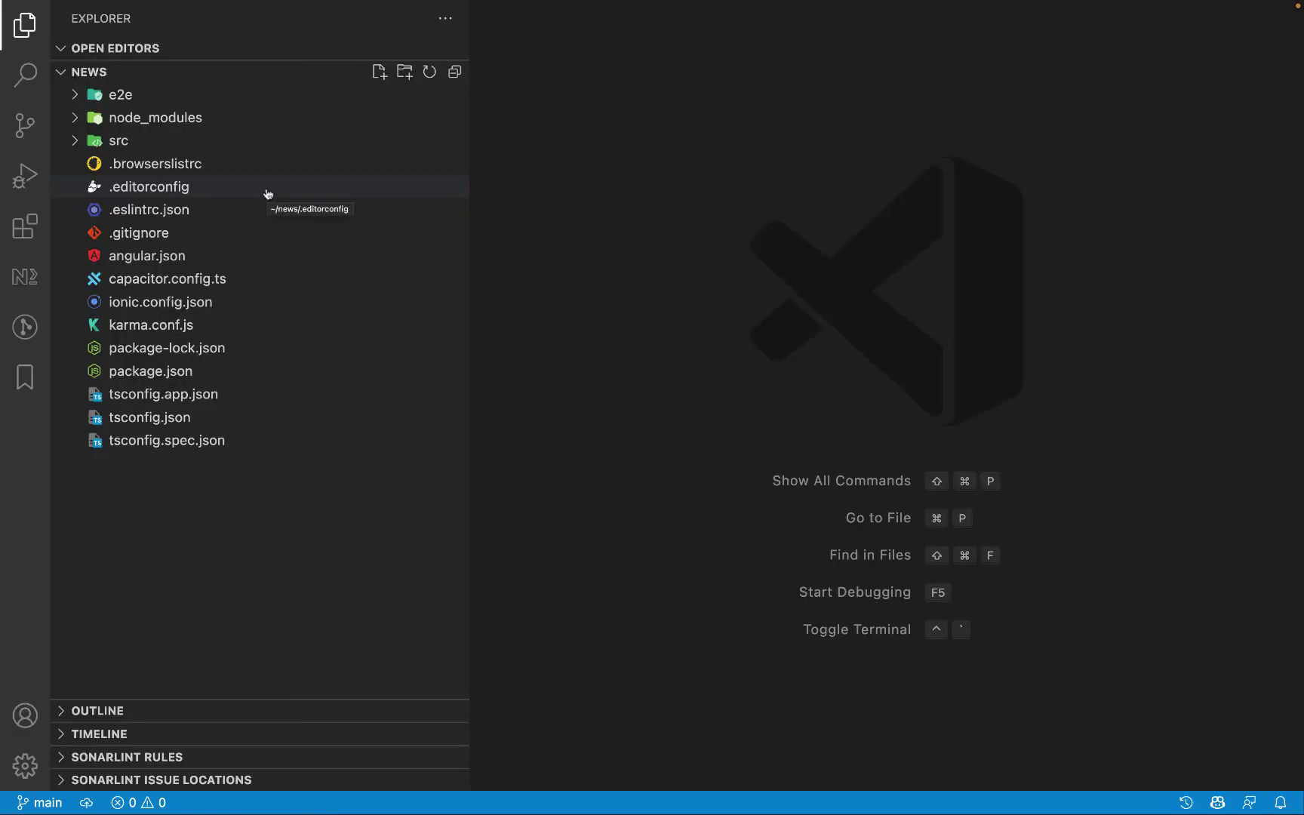
Step: Expand src and app in the Explorer to show the component, module and routing files
{"action": "left_click", "coordinate": [76, 144]}
{"action": "left_click", "coordinate": [80, 163]}
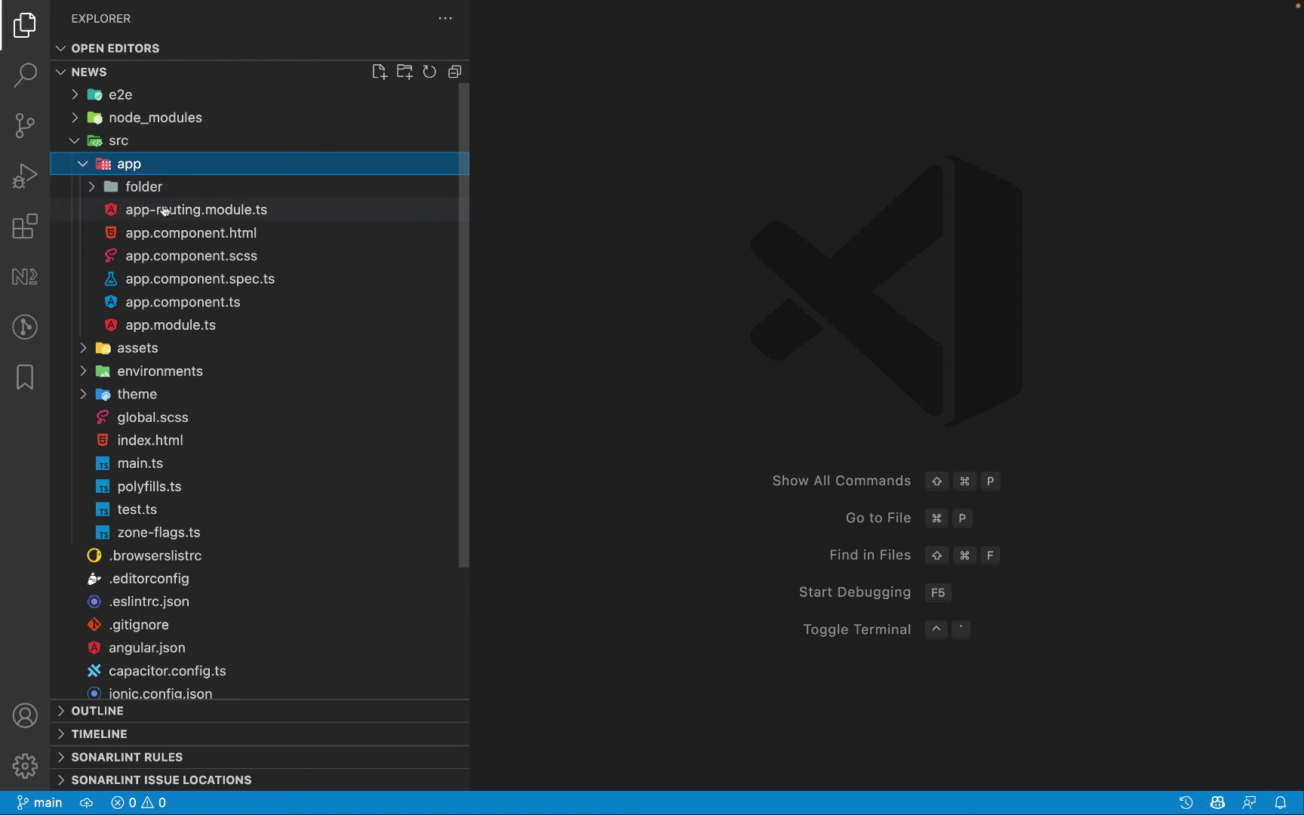
{"action": "left_click", "coordinate": [592, 263]}
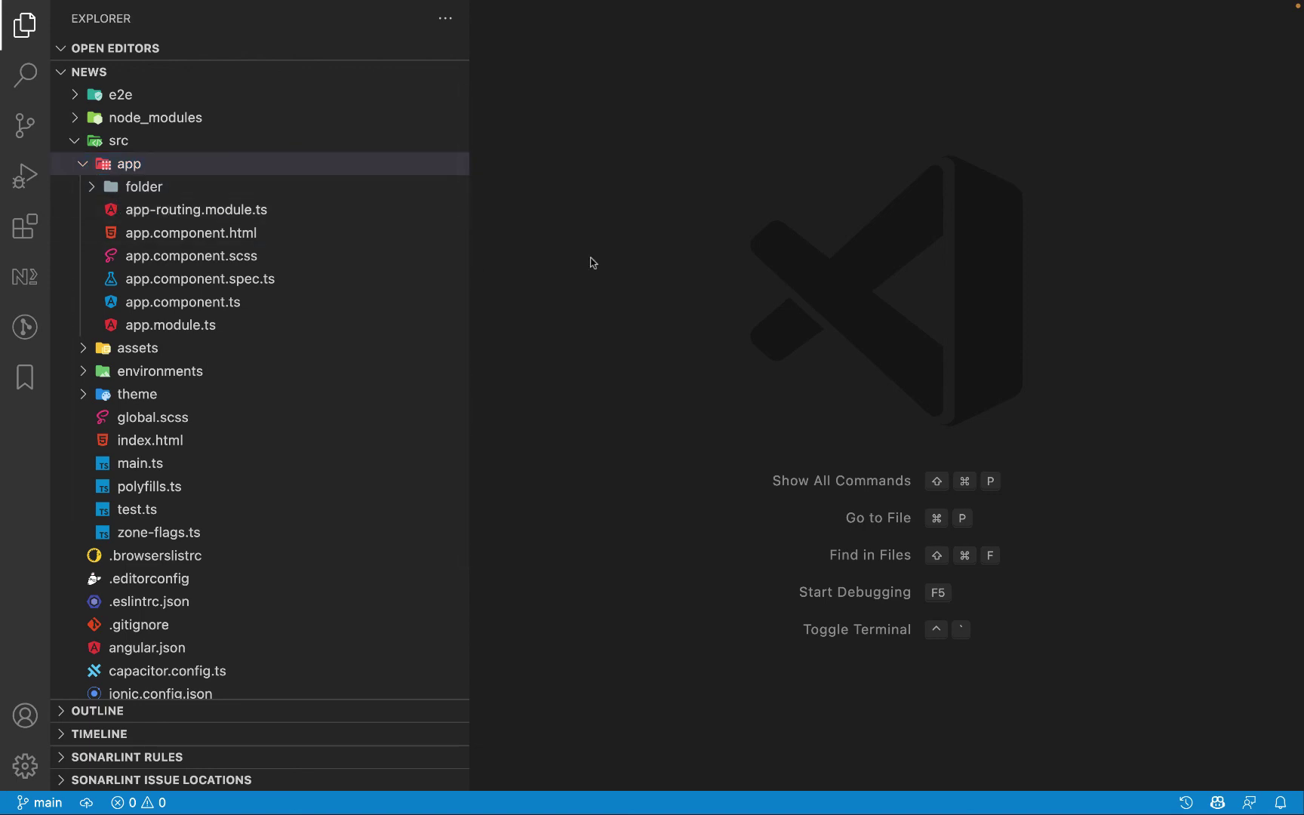